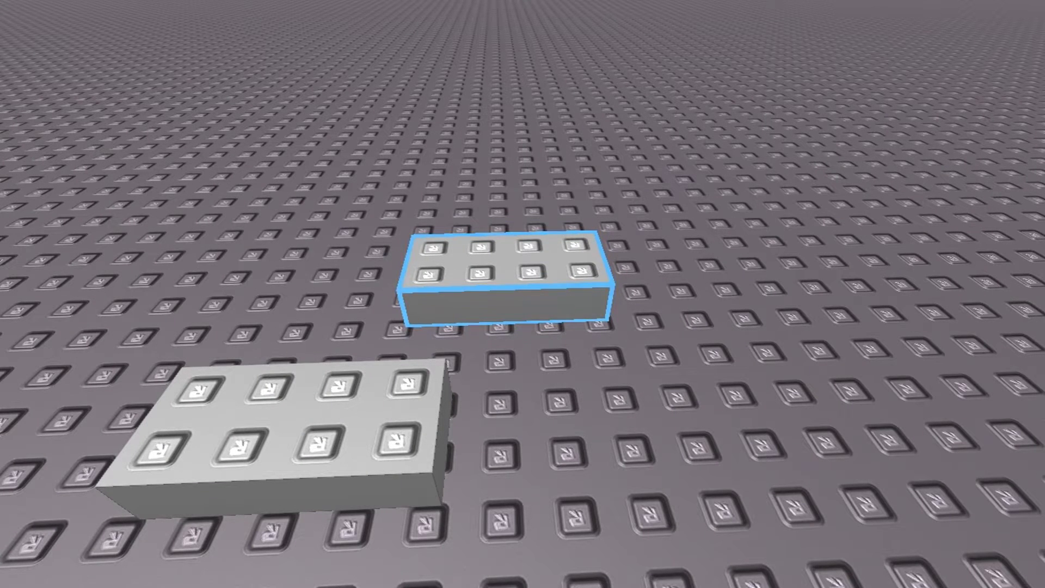
Drag the right brick over the left brick and add the left brick to the selection
key(ctrl+2)
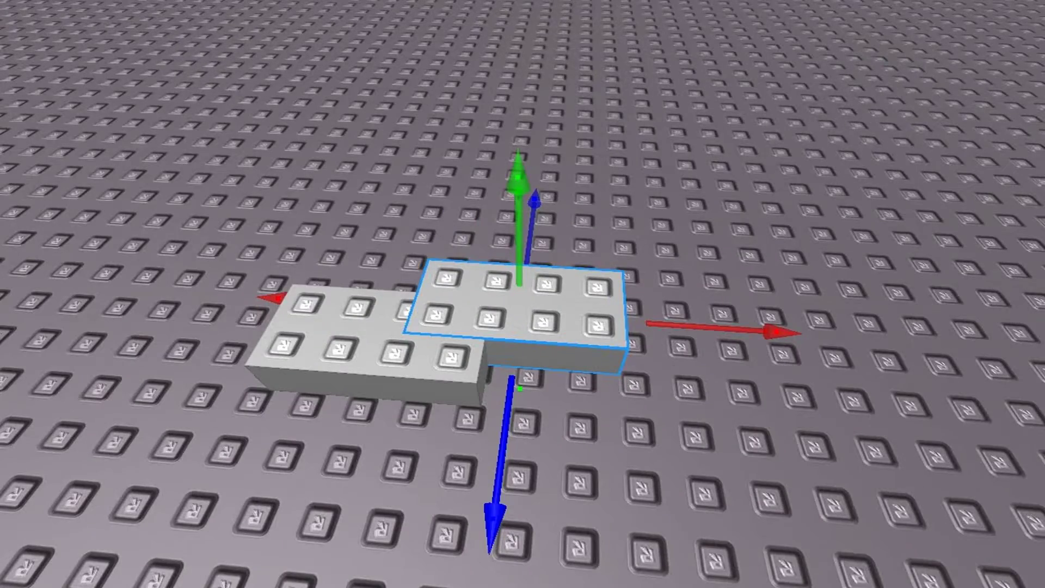
ctrl+click(368, 352)
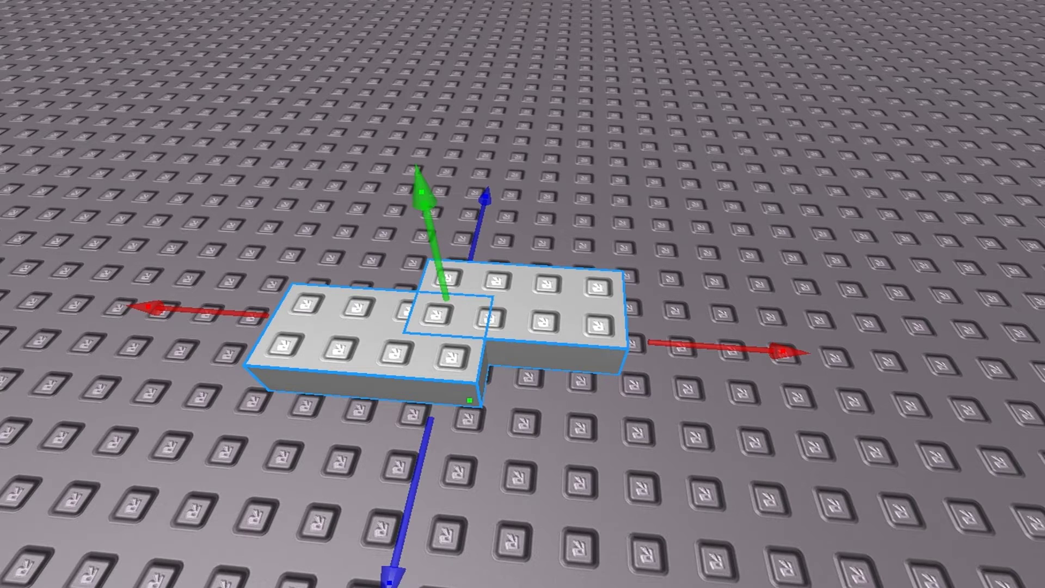
Union the two selected overlapping bricks into a single part with Ctrl+Shift+G
key(ctrl+shift+g)
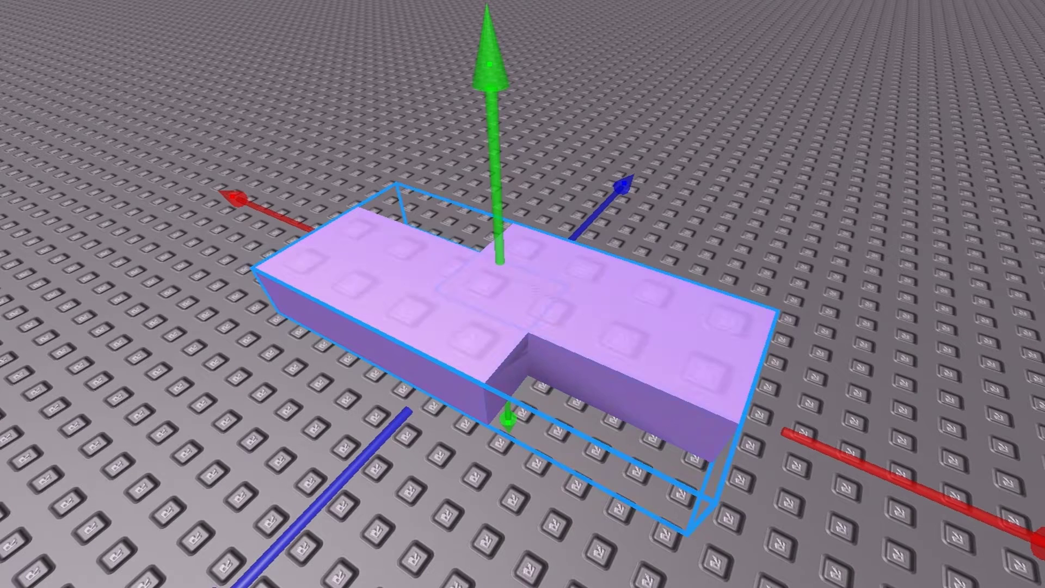
Separate the merged part into two bricks and select the right, grey left, and pink bricks
key(ctrl+z)
click(645, 319)
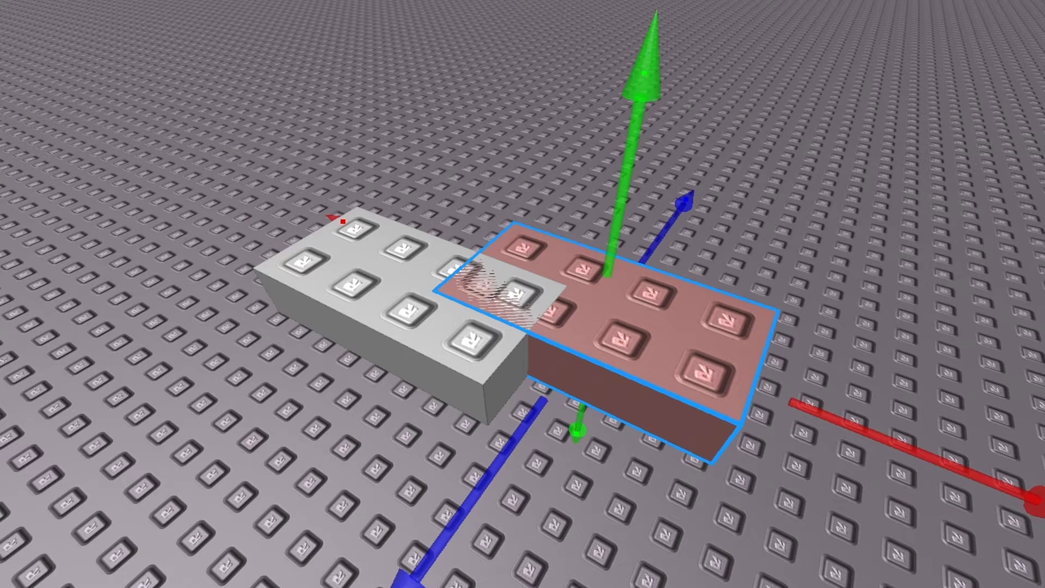
click(392, 310)
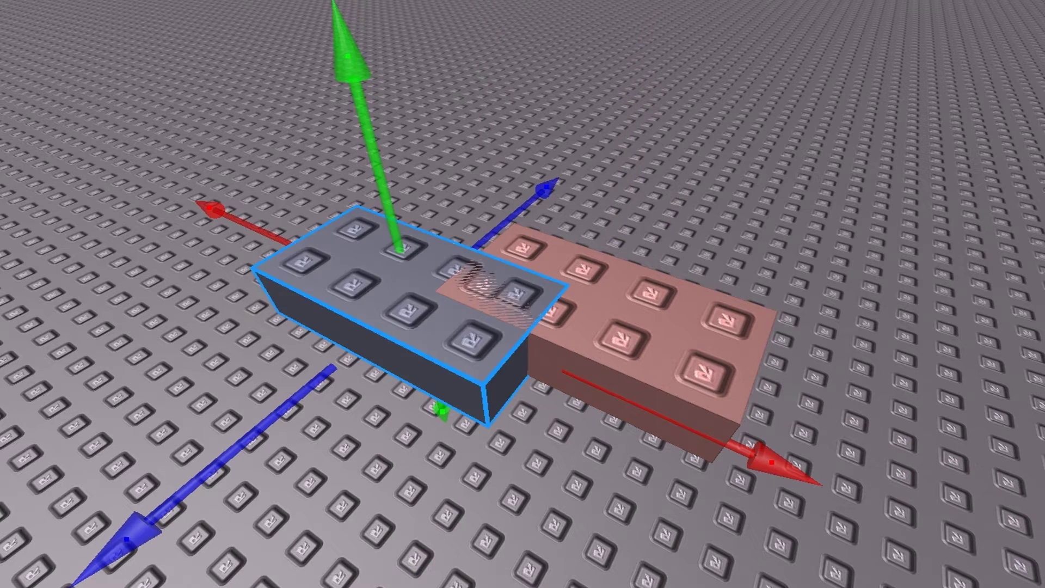
click(653, 335)
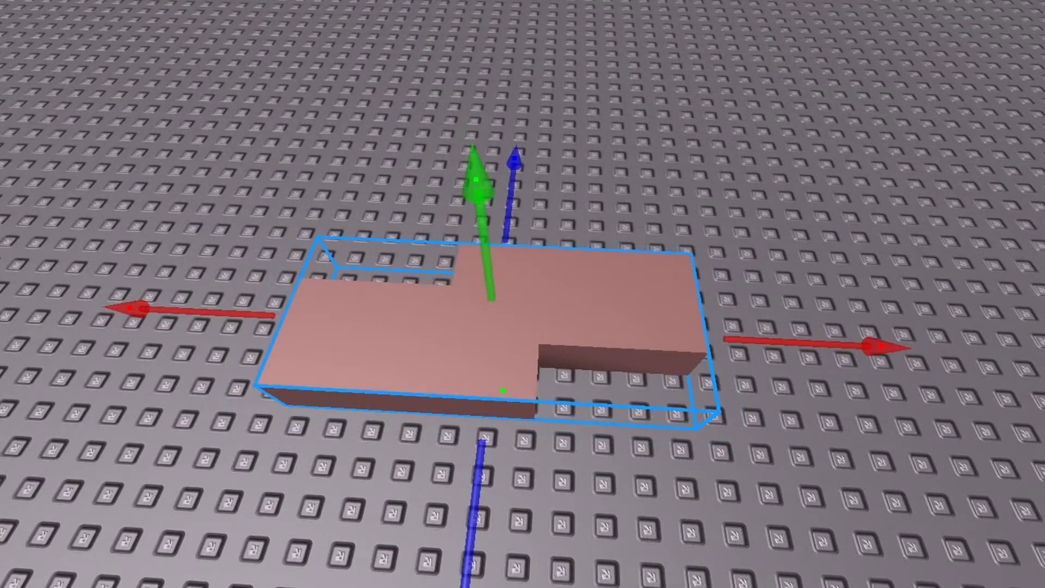
Separate the merged part back into its two individual bricks
key(ctrl+z)
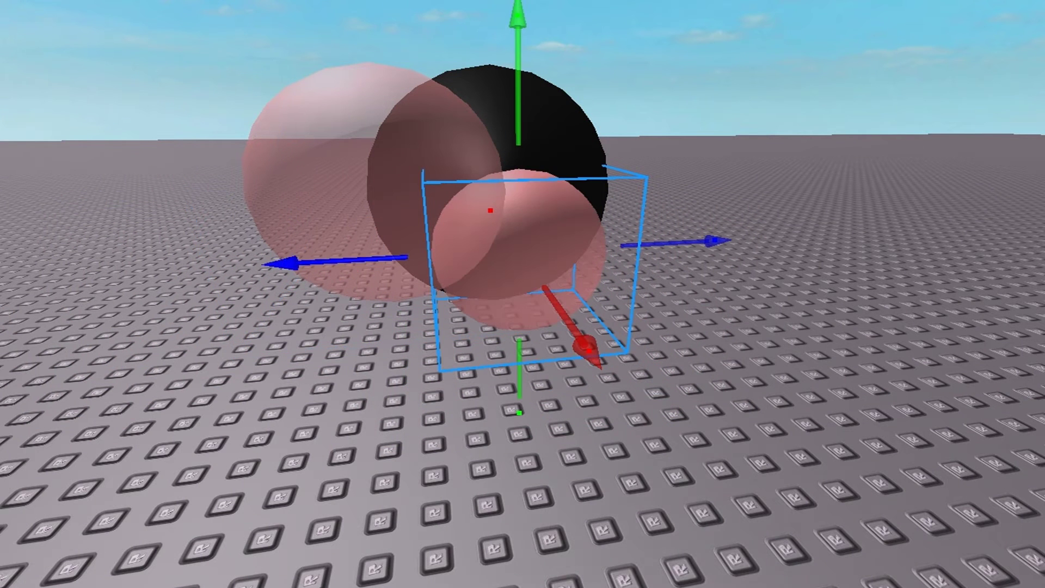
Resize a sphere, then un-negate both spheres and union them into one solid white part
key(ctrl+3)
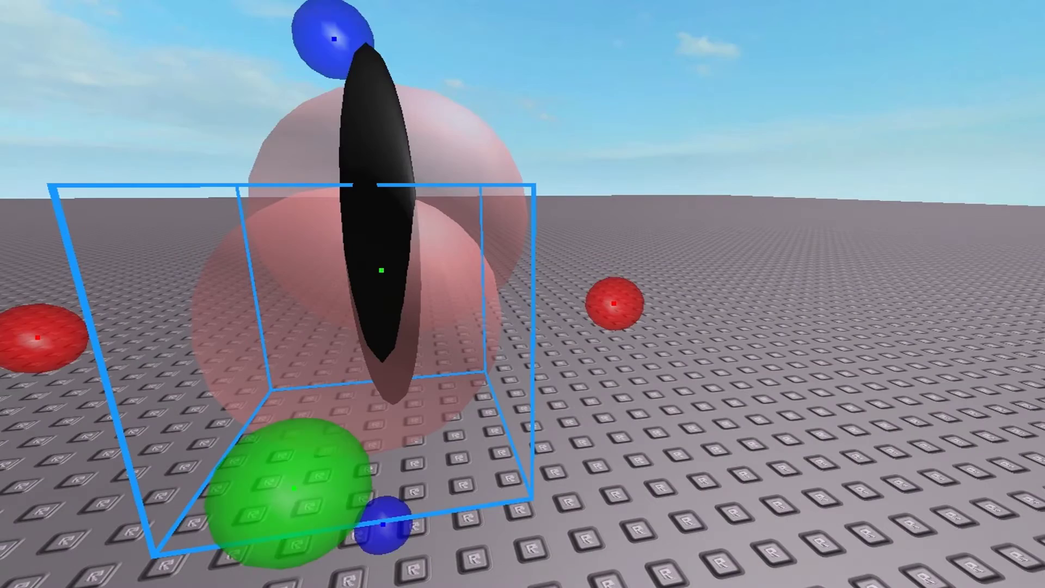
key(ctrl+2)
key(a)
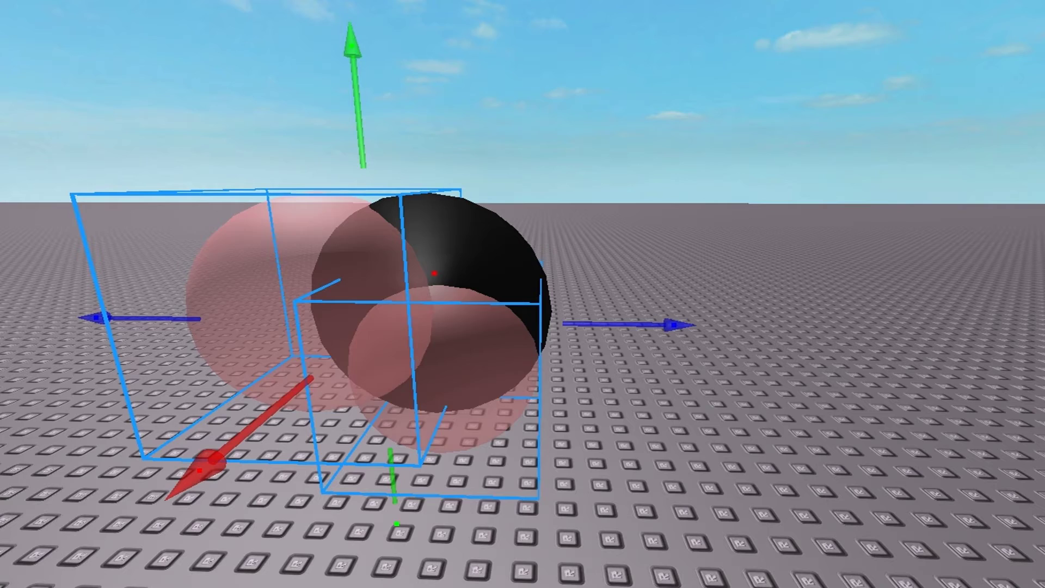
key(ctrl+shift+n)
key(ctrl+shift+g)
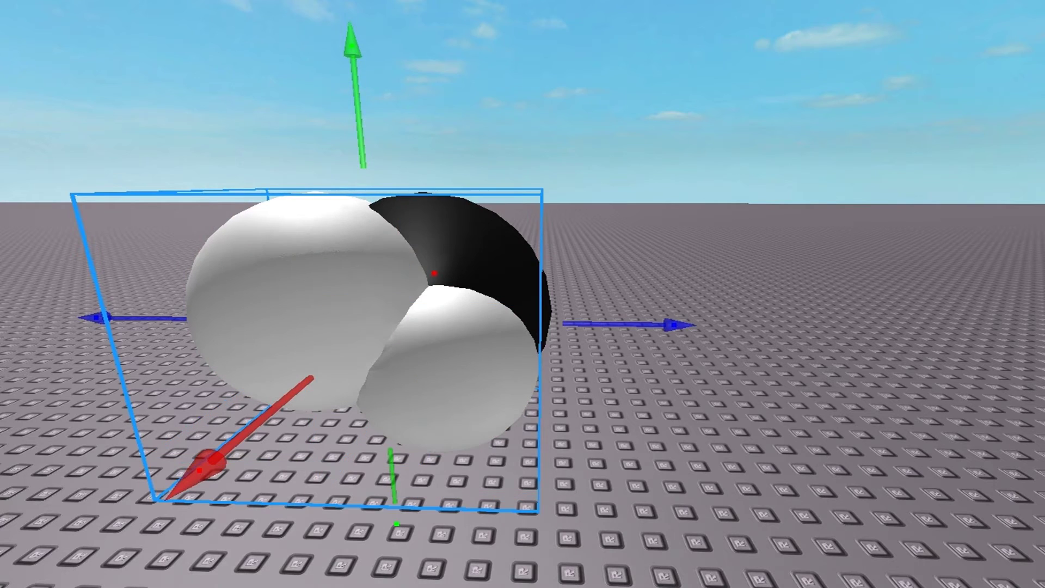
Orbit the view to centre the white spheres, rotating slightly to the left
right_drag(523, 294, 441, 343)
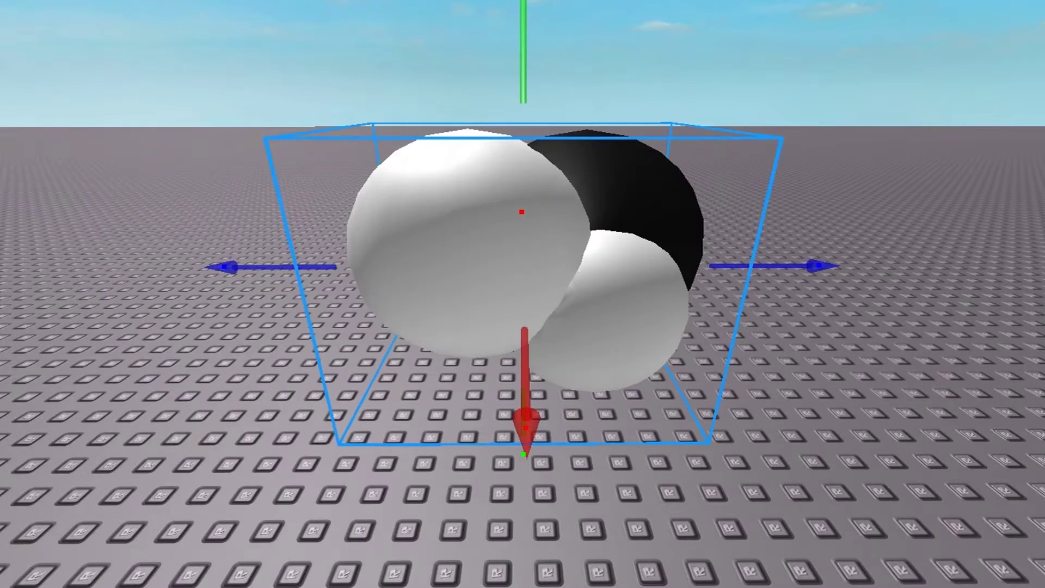
mouse_move(523, 294)
right_down()
mouse_move(457, 310)
mouse_move(506, 295)
right_up()
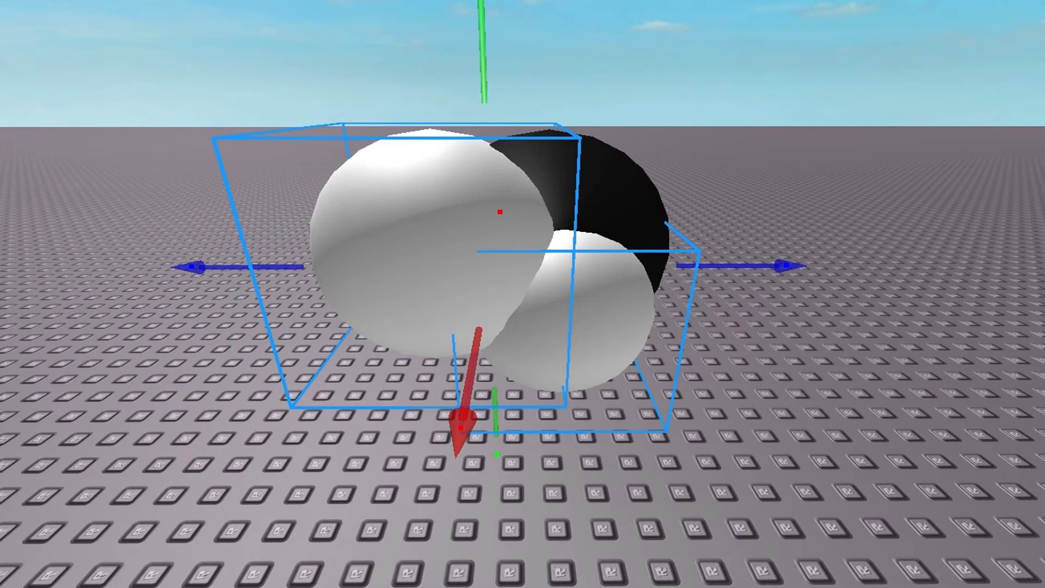